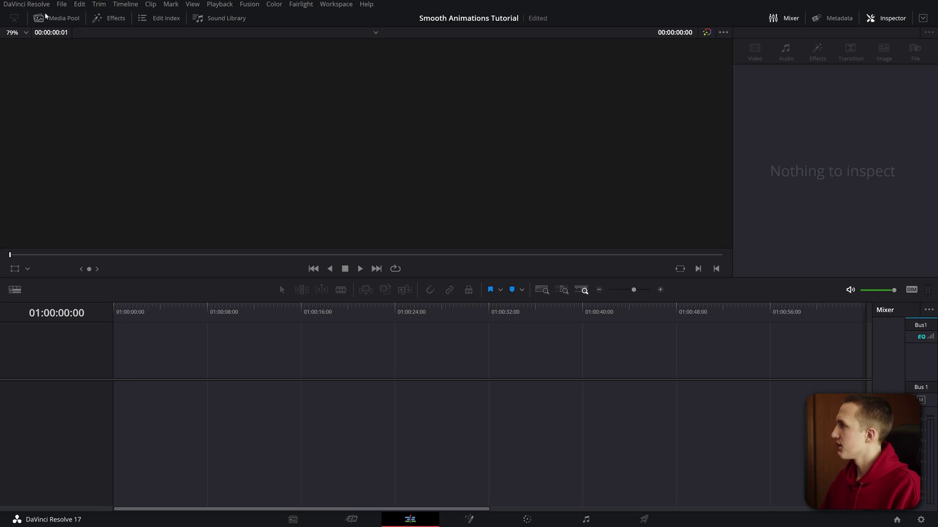
Step: Set the timeline frame rate to 30 fps in Project Settings and save the settings
click(61, 4)
click(105, 190)
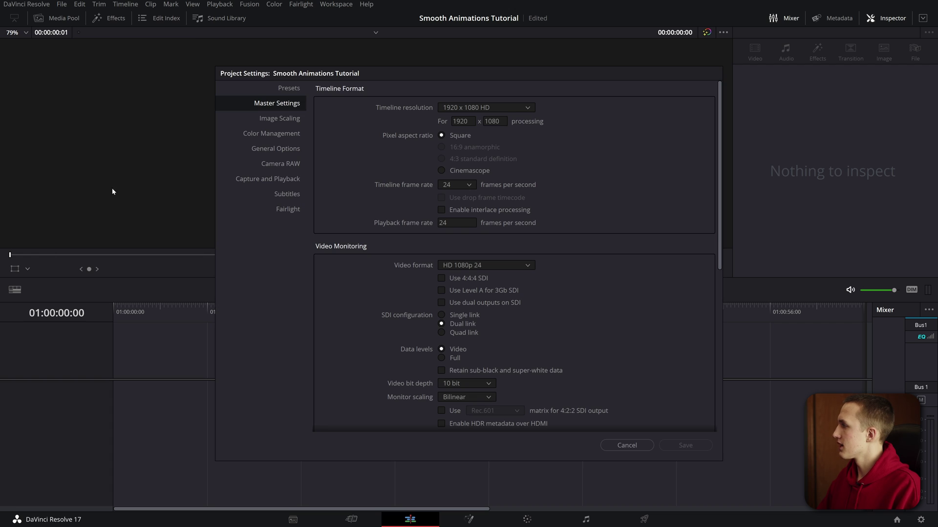
click(442, 187)
click(447, 261)
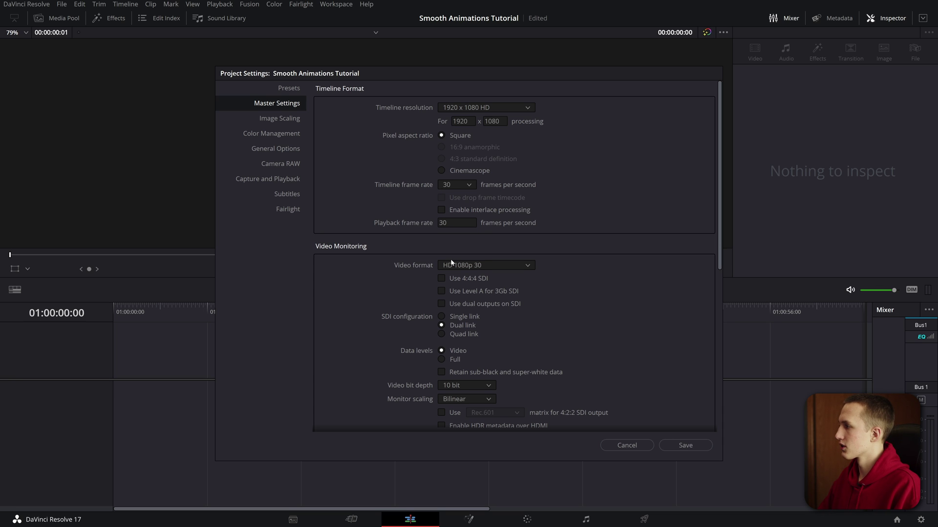
click(696, 446)
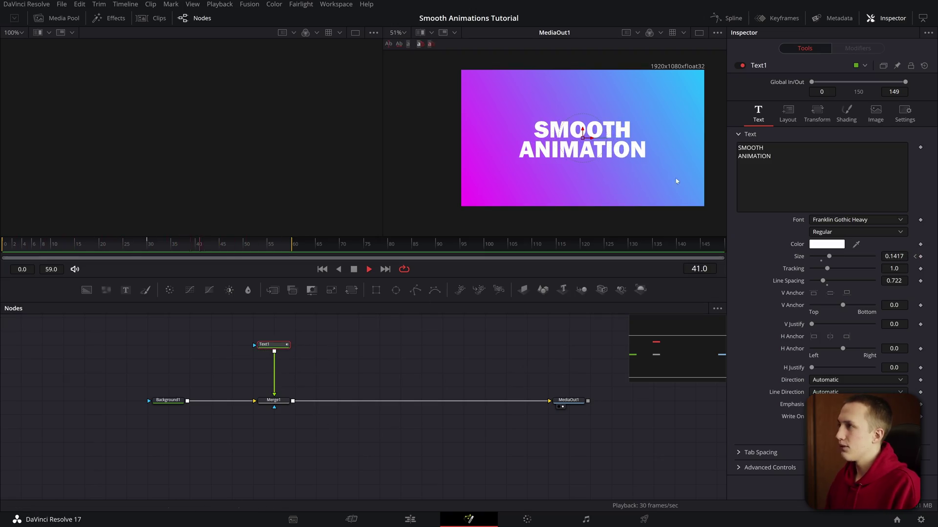
Step: In the Keyframes panel, drag Text1's second Size keyframe left to about frame 18
click(771, 18)
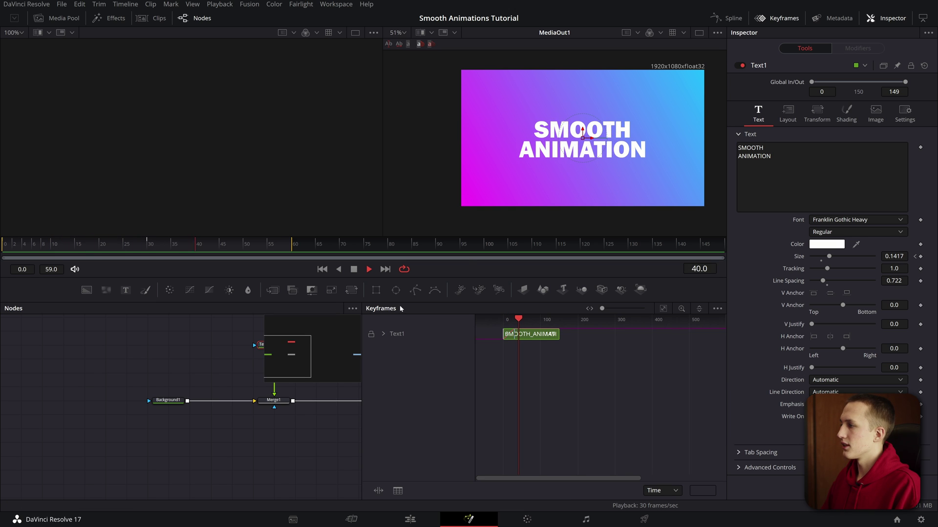
scroll(496, 344, up, 3)
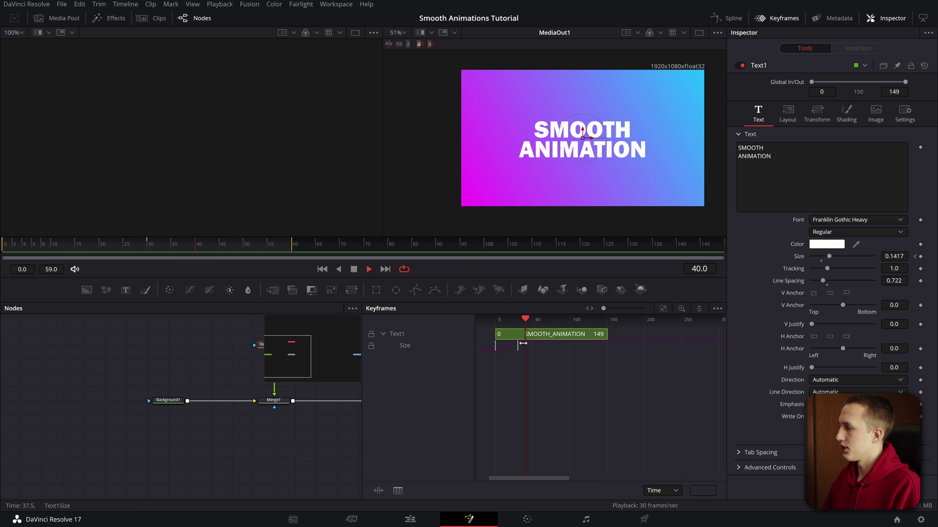
drag(545, 345, 551, 348)
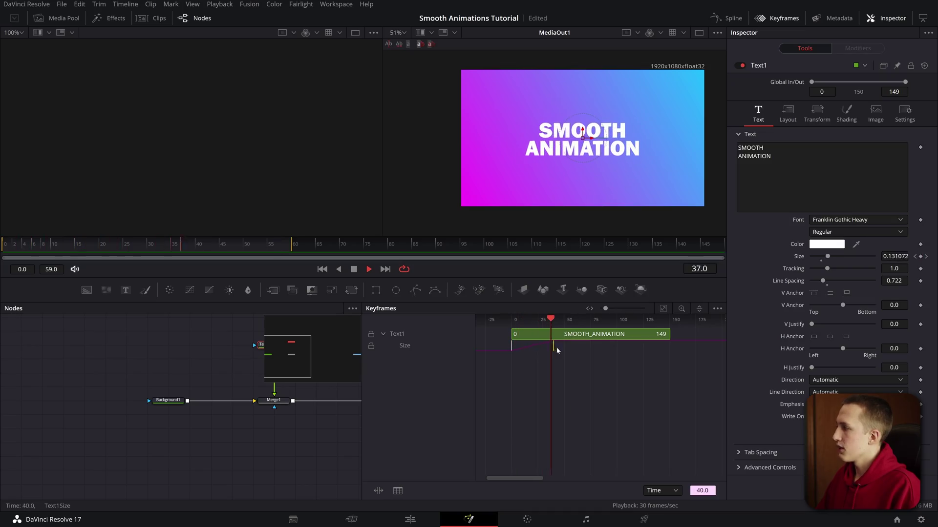
drag(570, 351, 570, 351)
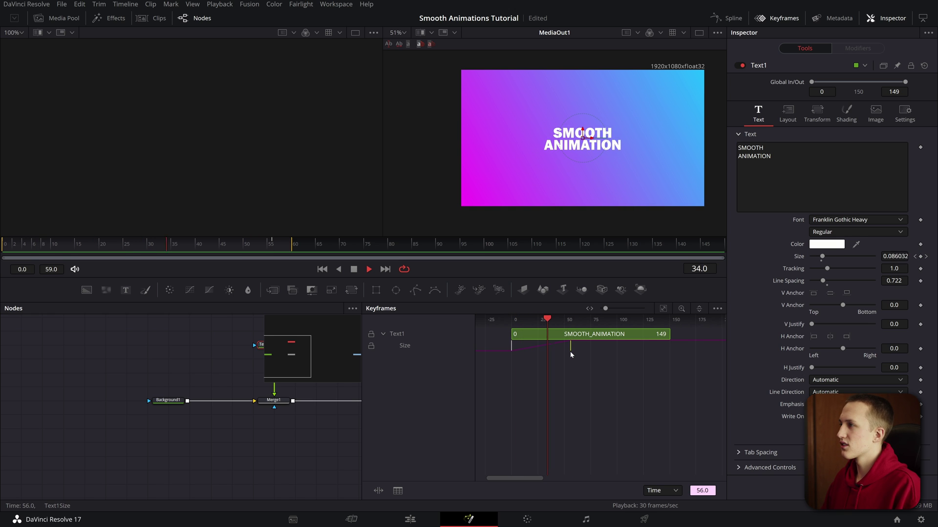
drag(562, 351, 531, 352)
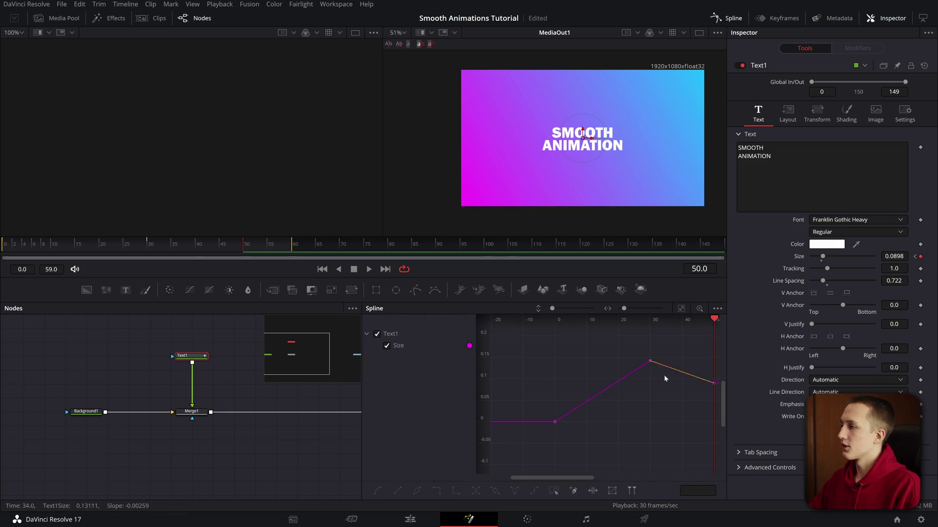
Step: Smooth the Size keyframes, make the settling keys linear, and play back to preview the easing
drag(664, 376, 646, 398)
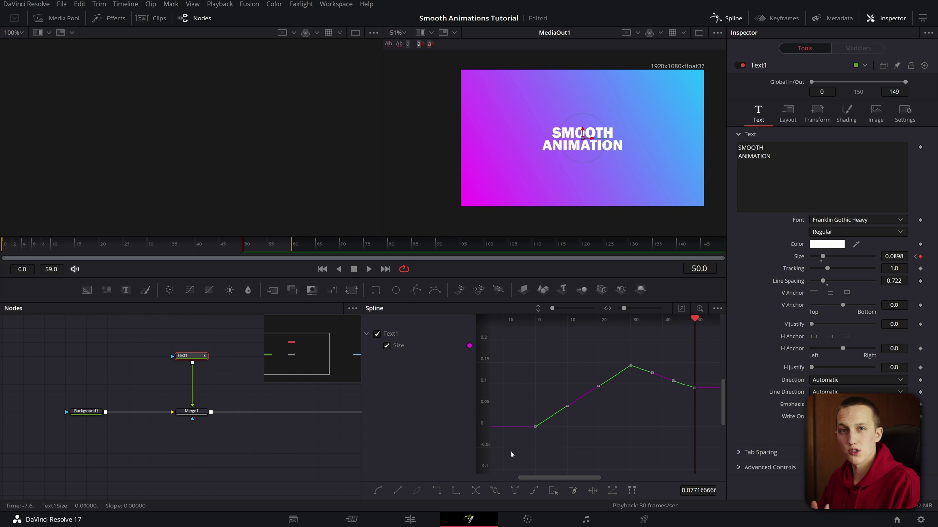
key(s)
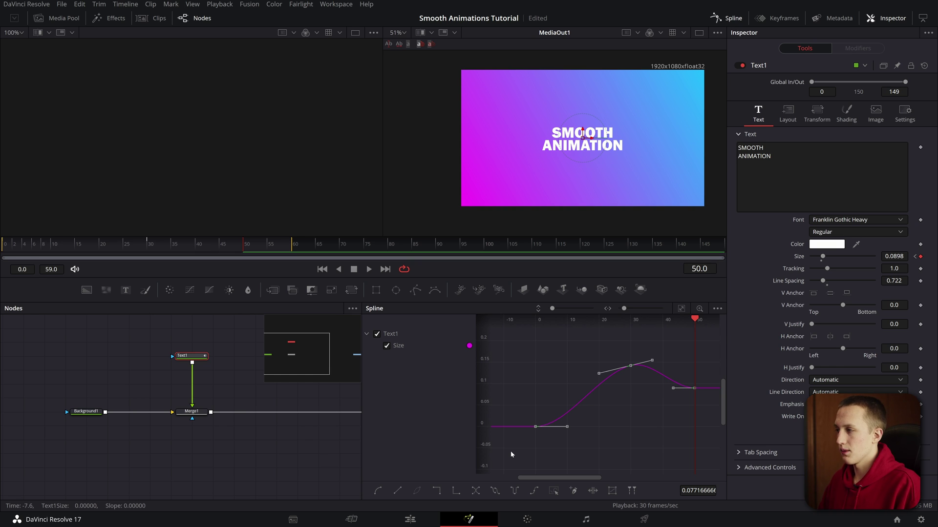
key(l)
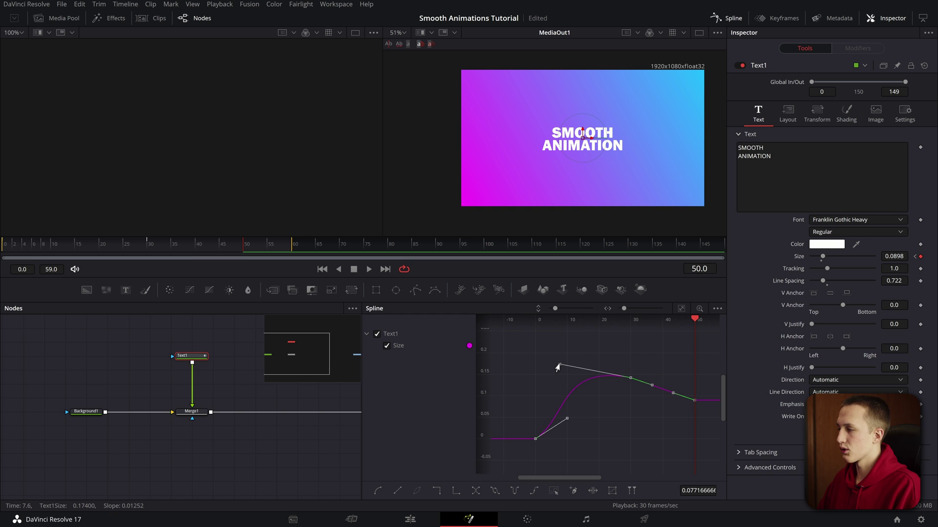
key(space)
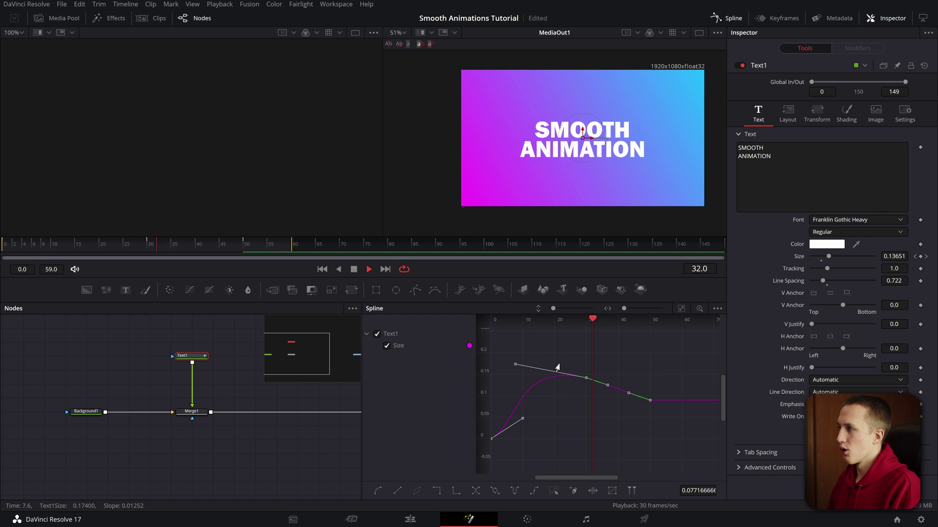
Step: Set a Size keyframe's ease in to 66.7, then revert the curve to linear and select its keys
key(space)
click(691, 365)
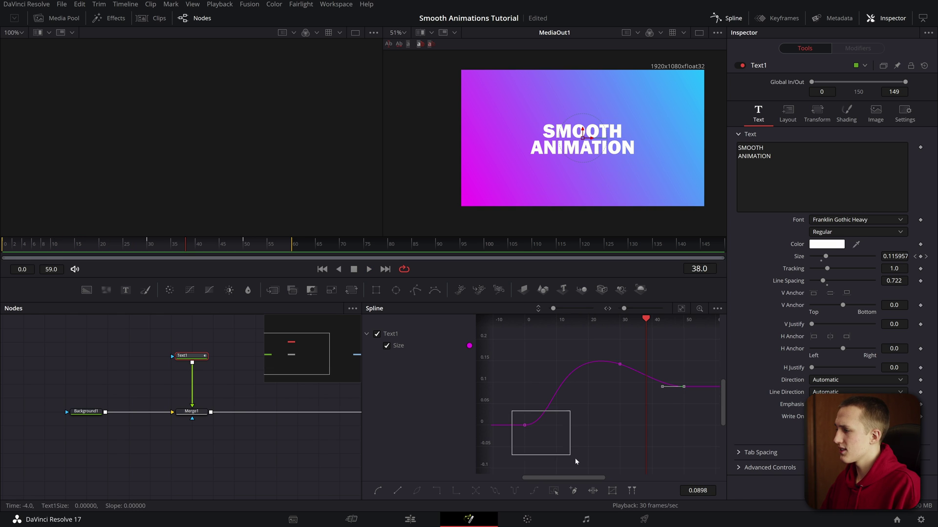
key(t)
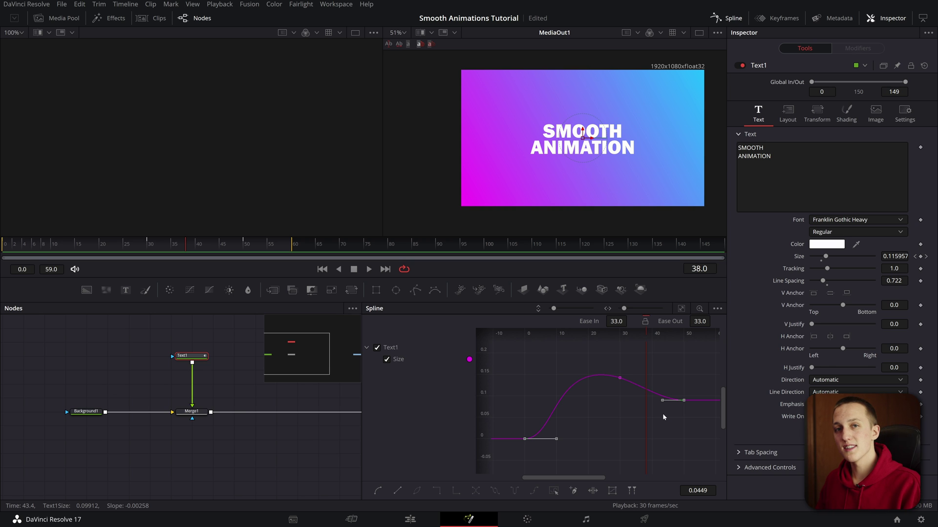
drag(616, 321, 630, 319)
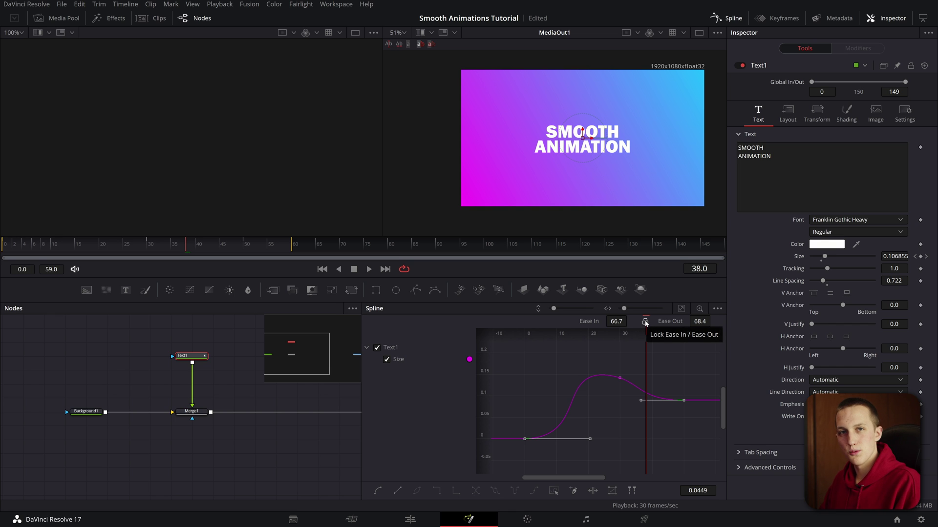
key(l)
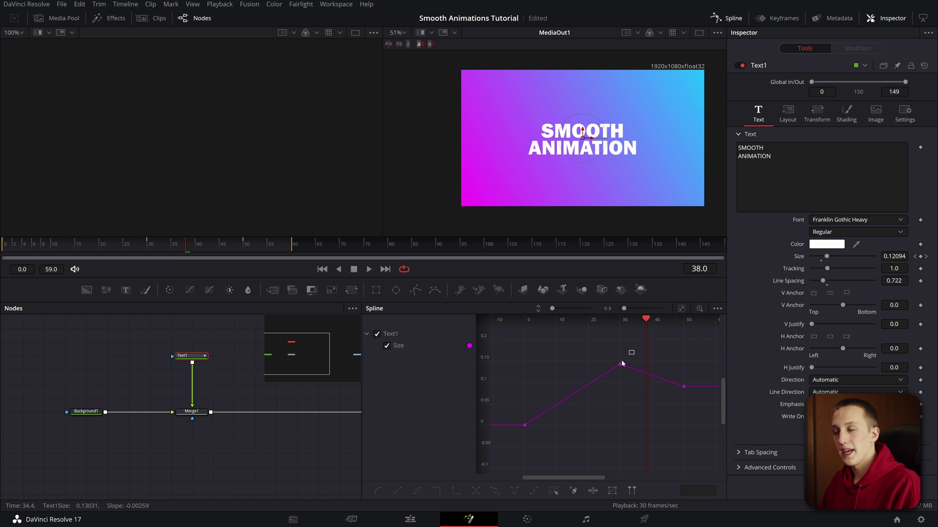
drag(634, 350, 503, 448)
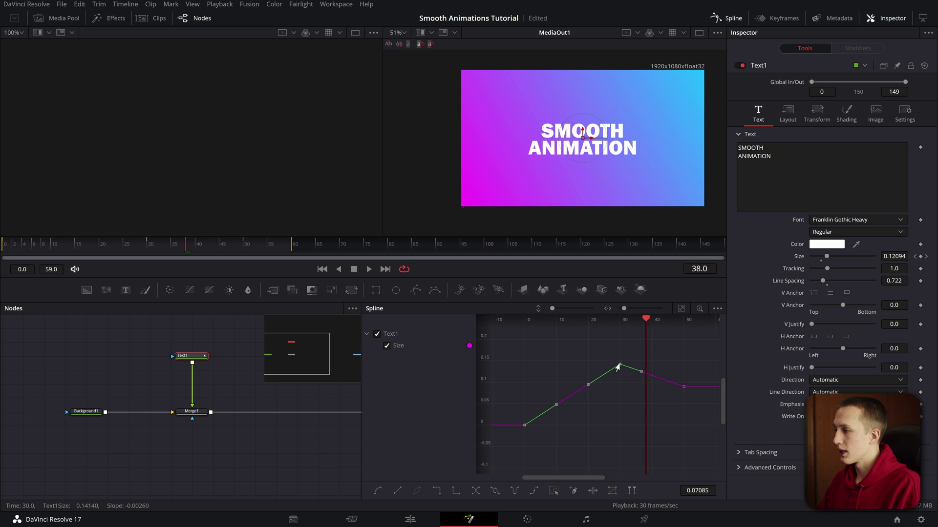
Step: Apply an Out Back Cubic ease with a reduced Out value to the Size keyframes
right_click(617, 367)
mouse_move(642, 213)
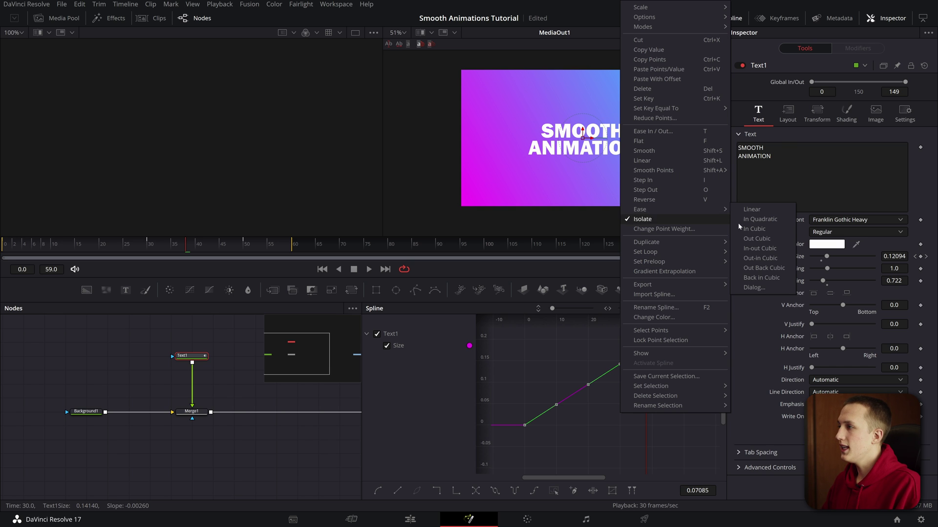
click(755, 288)
click(431, 178)
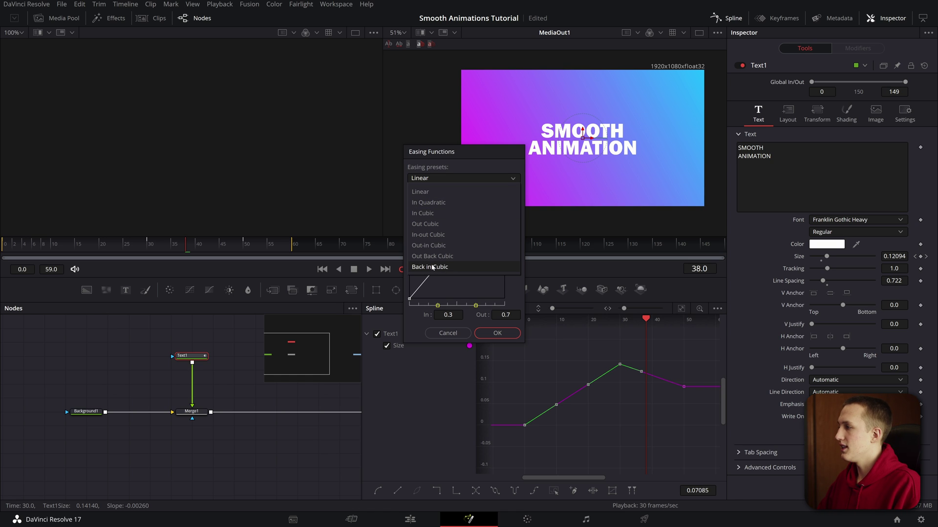
click(450, 256)
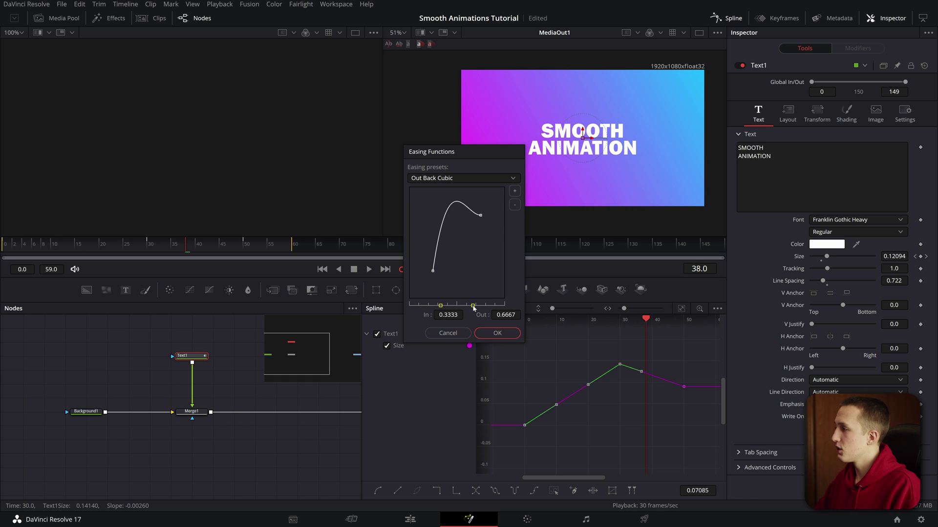
drag(473, 306, 458, 306)
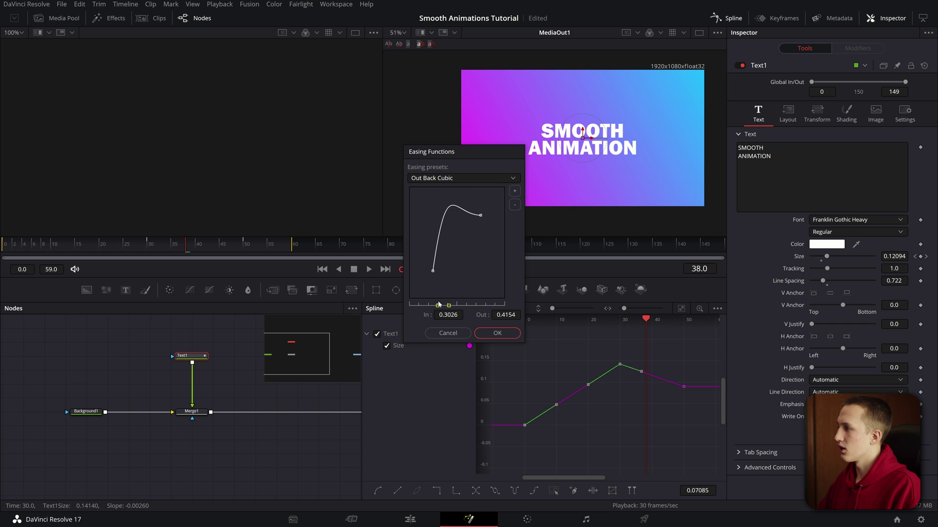
key(Return)
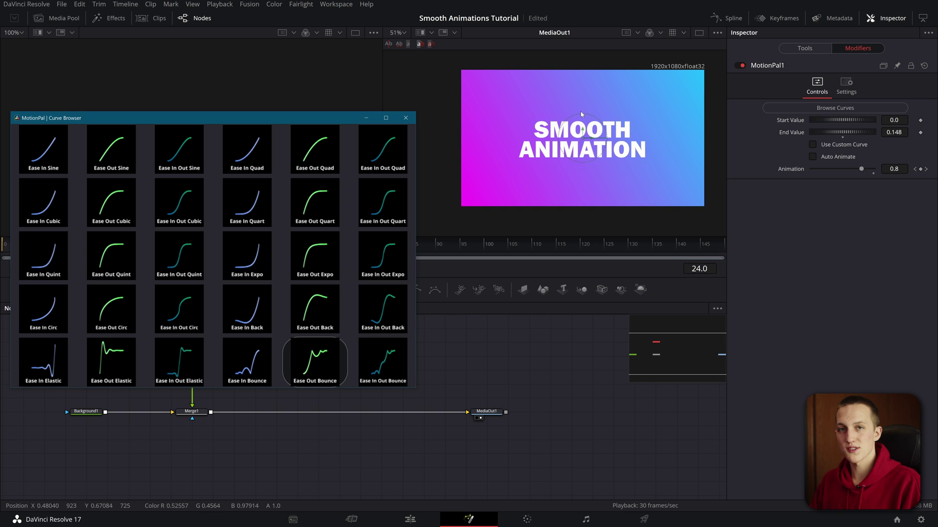
Step: Close the MotionPal Curve Browser window
click(406, 118)
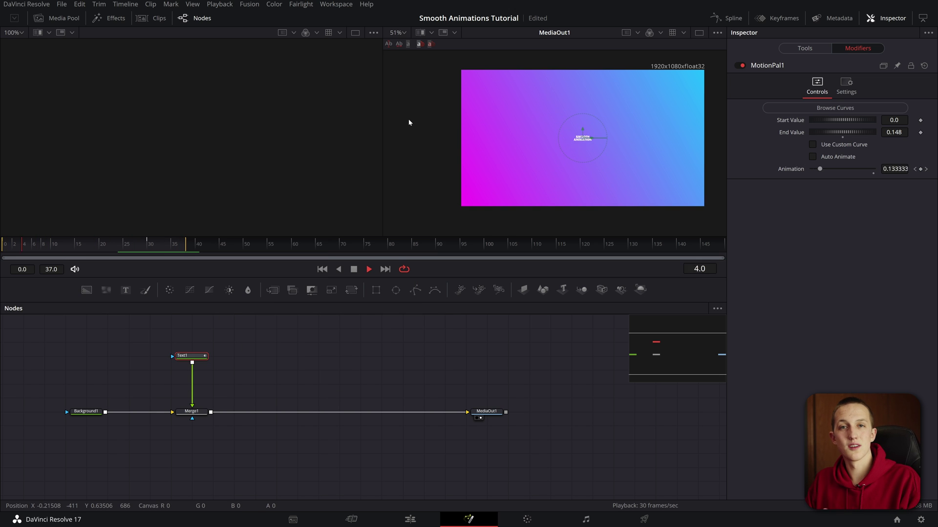
Step: Enable MotionPal1's custom curve, smooth it, and set start value 0.319 and end value -0.019
click(845, 145)
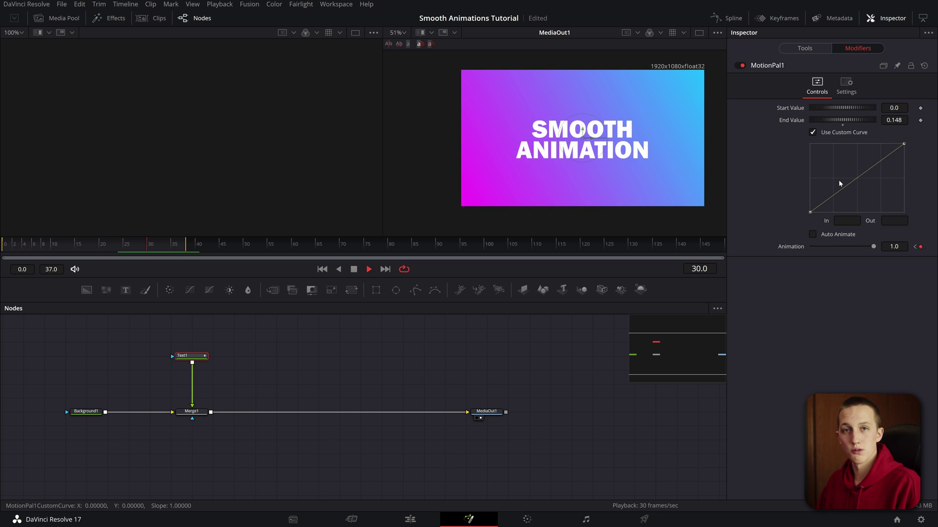
scroll(870, 180, down, 2)
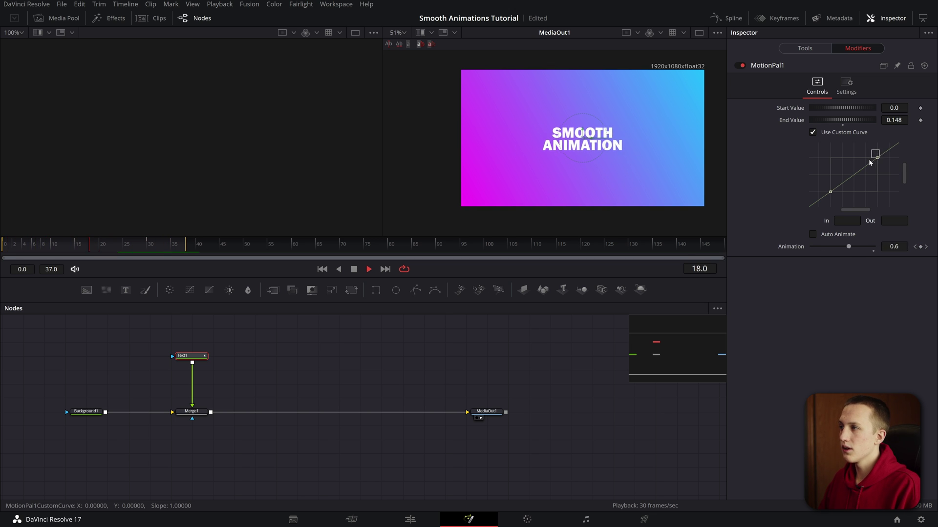
key(f)
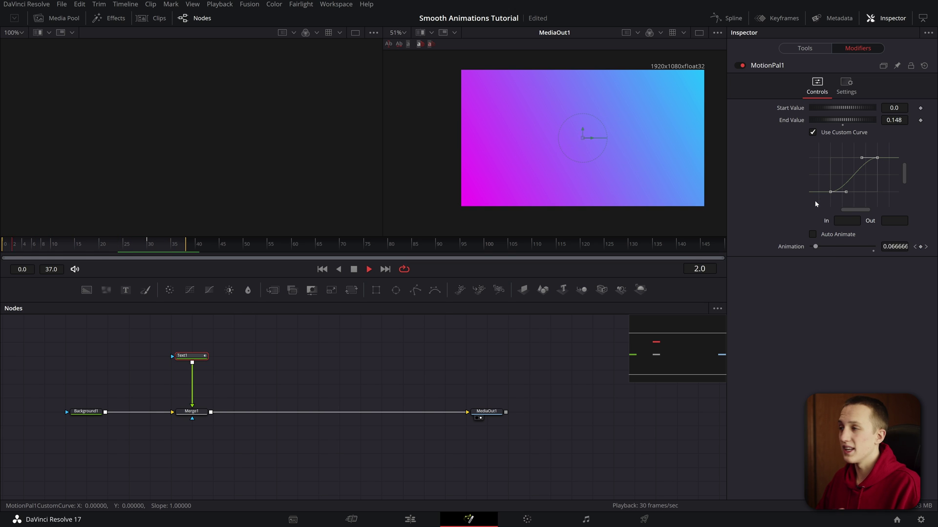
key(t)
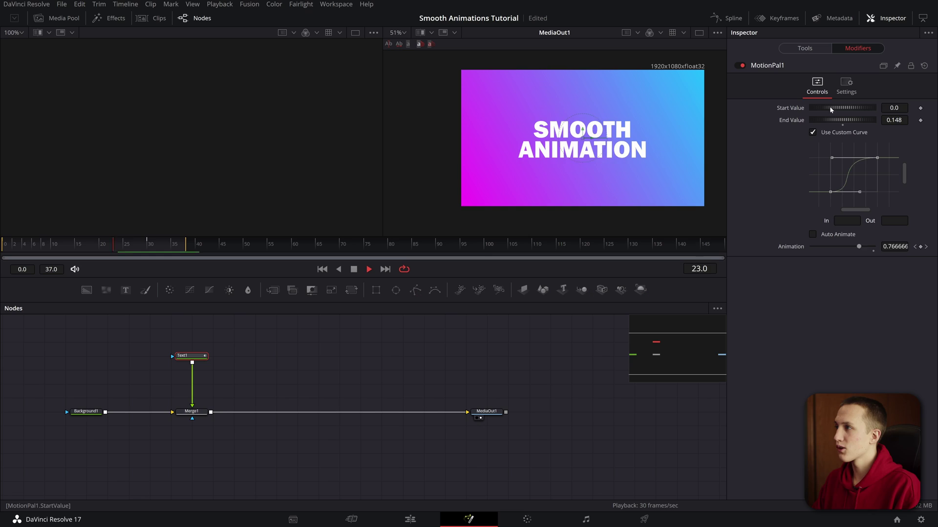
drag(843, 108, 851, 108)
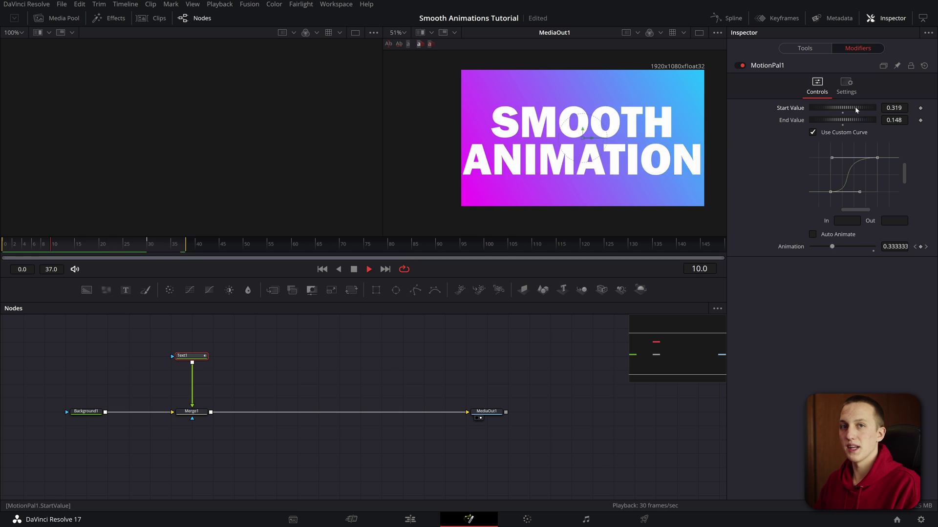
drag(855, 119, 840, 122)
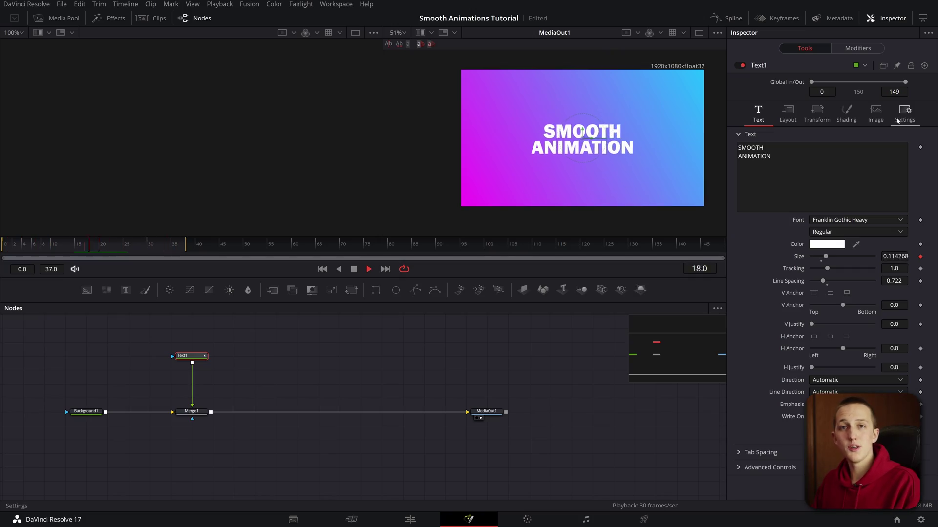
Step: In Text1's Settings tab, turn on Motion Blur and raise its Quality slider
click(900, 115)
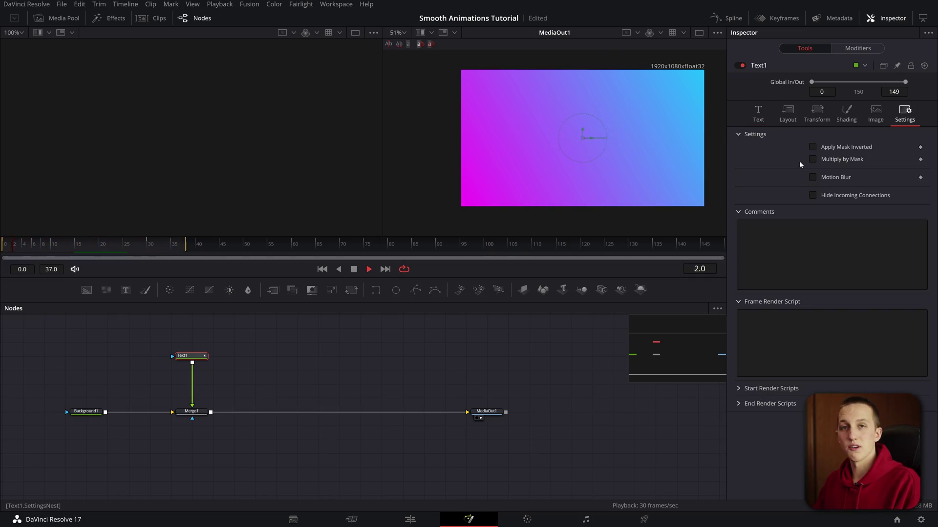
click(830, 179)
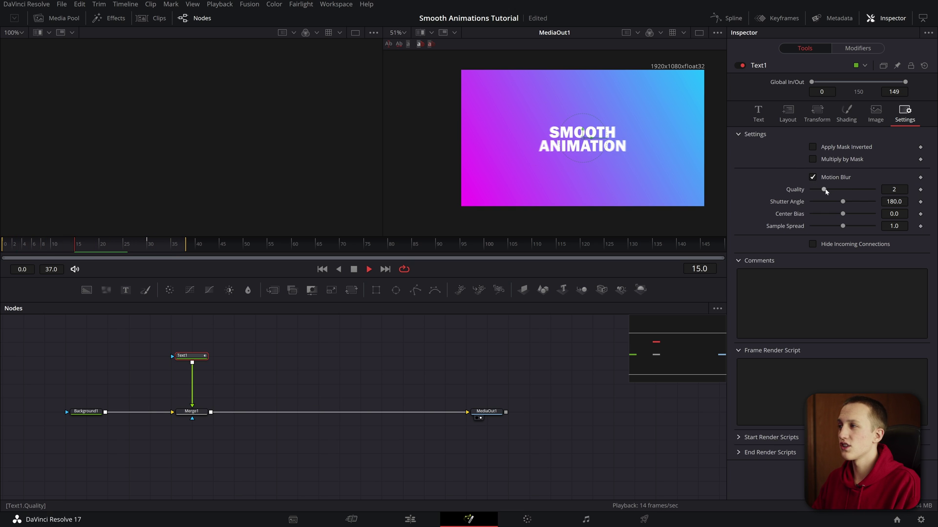
drag(825, 190, 843, 190)
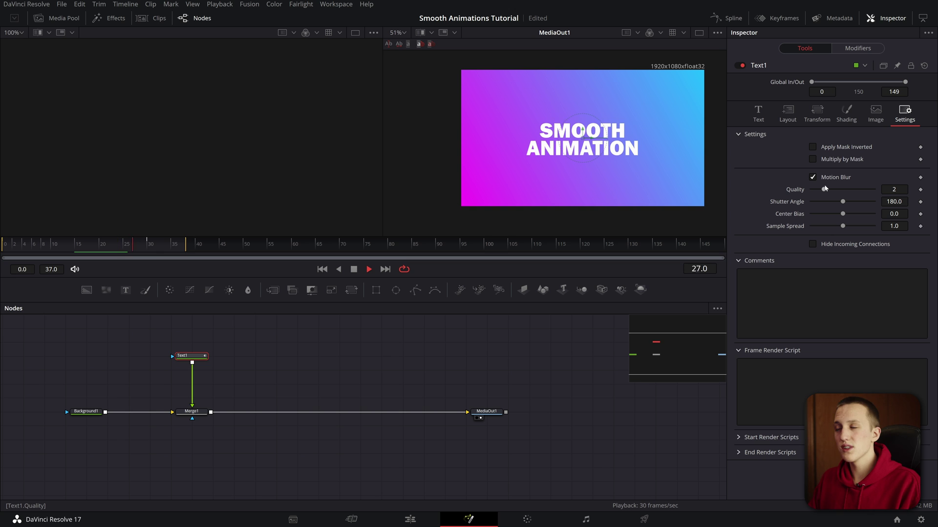